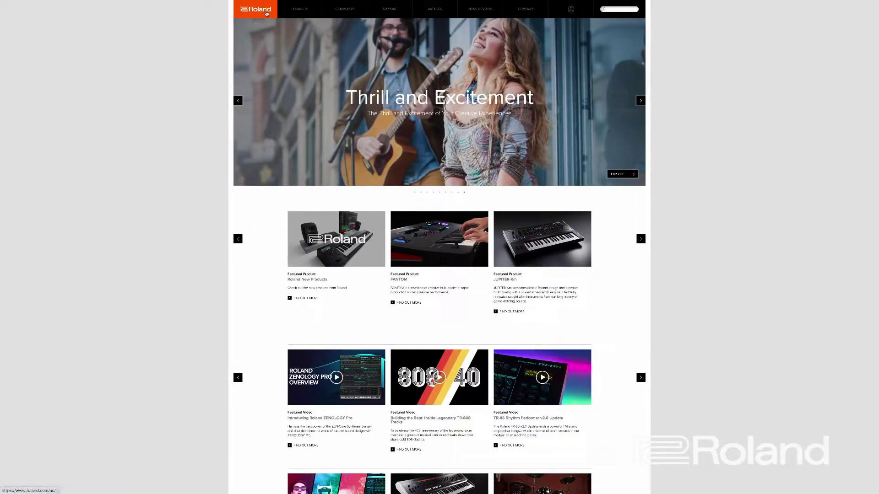
Browse Products > Synthesizers > Performance/Workstation and scroll the listing to the FANTOM 8 and FANTOM 7
{"action": "left_click", "coordinate": [300, 10]}
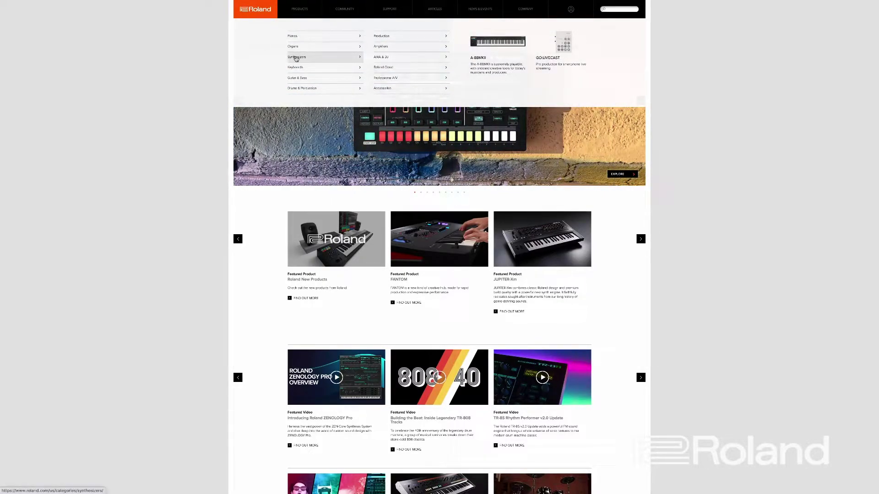
{"action": "left_click", "coordinate": [296, 57]}
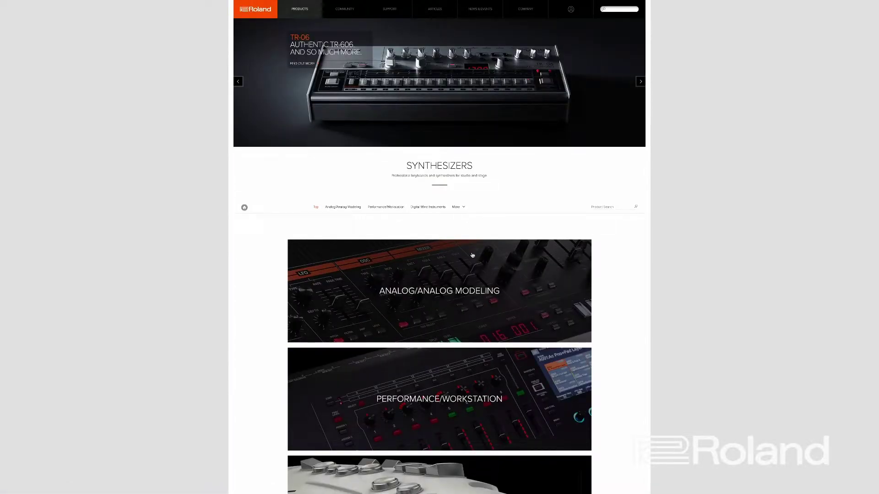
{"action": "left_click", "coordinate": [437, 403]}
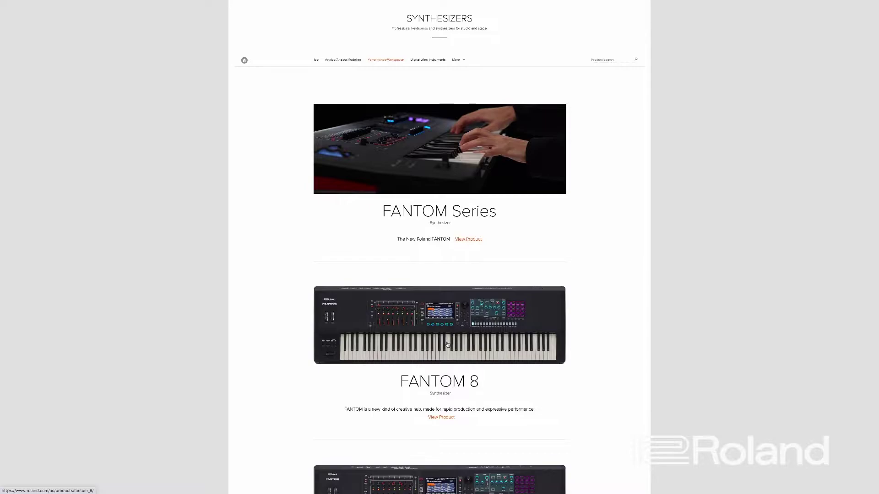
{"action": "scroll", "coordinate": [447, 344], "scroll_direction": "down", "scroll_amount": 1}
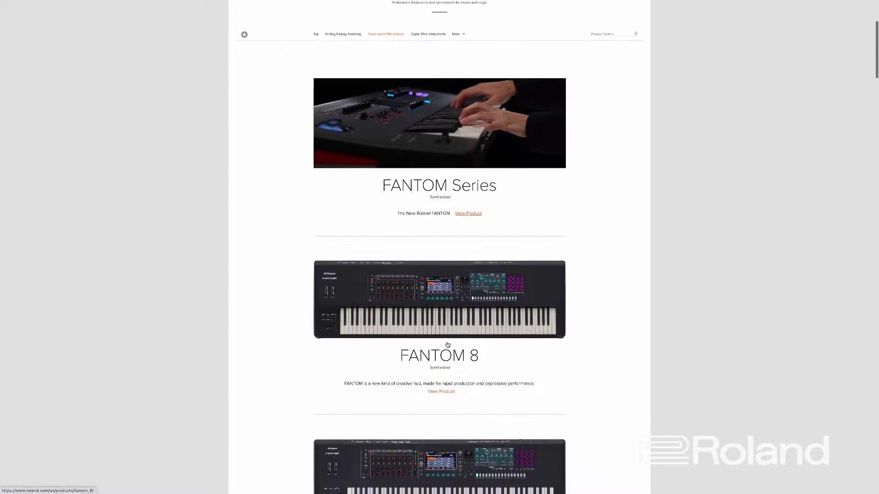
{"action": "scroll", "coordinate": [448, 344], "scroll_direction": "down", "scroll_amount": 5}
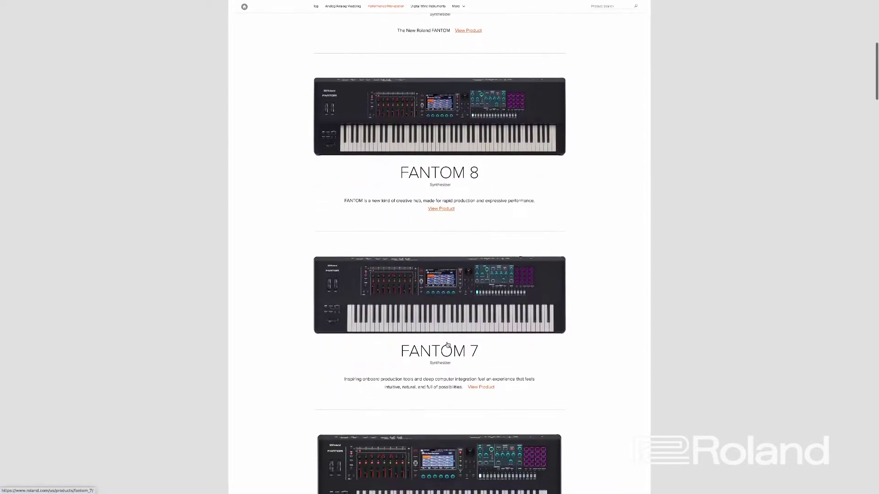
{"action": "scroll", "coordinate": [448, 344], "scroll_direction": "up", "scroll_amount": 1}
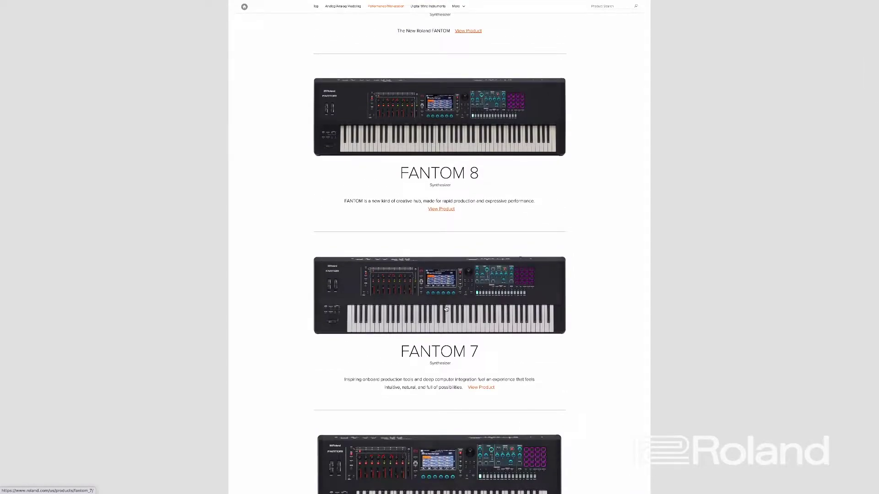
Open the FANTOM 7 product page, scroll past the specs and expand Downloads
{"action": "left_click", "coordinate": [445, 309]}
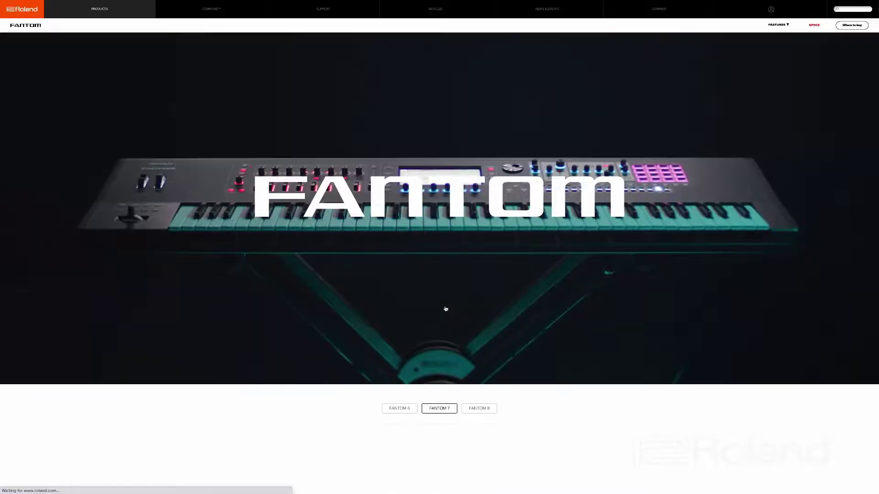
{"action": "scroll", "coordinate": [501, 300], "scroll_direction": "down", "scroll_amount": 6}
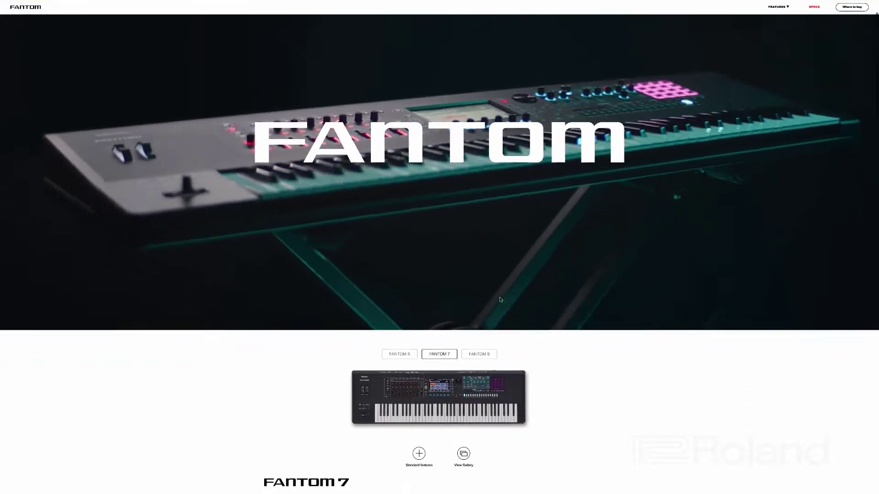
{"action": "scroll", "coordinate": [501, 300], "scroll_direction": "down", "scroll_amount": 7}
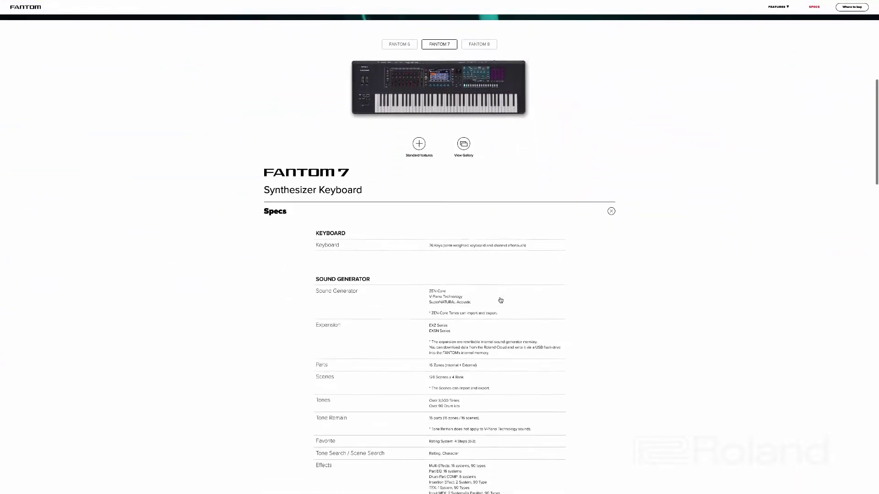
{"action": "scroll", "coordinate": [500, 300], "scroll_direction": "down", "scroll_amount": 5}
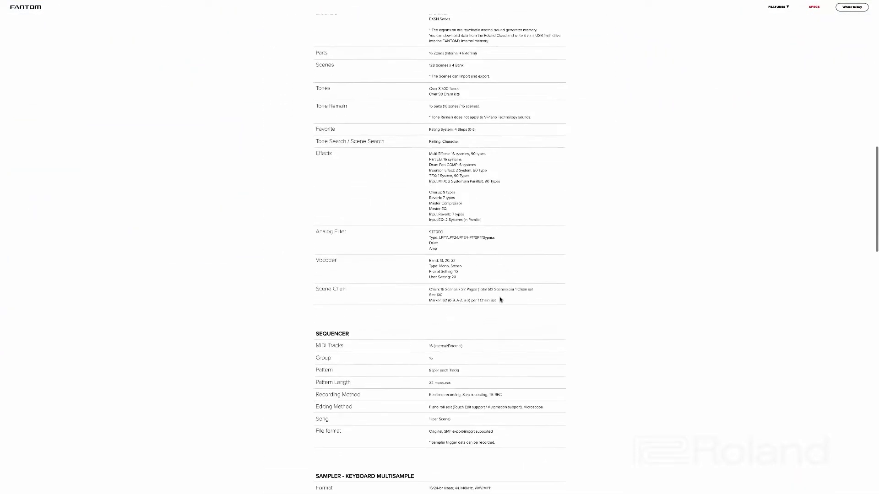
{"action": "scroll", "coordinate": [501, 300], "scroll_direction": "down", "scroll_amount": 11}
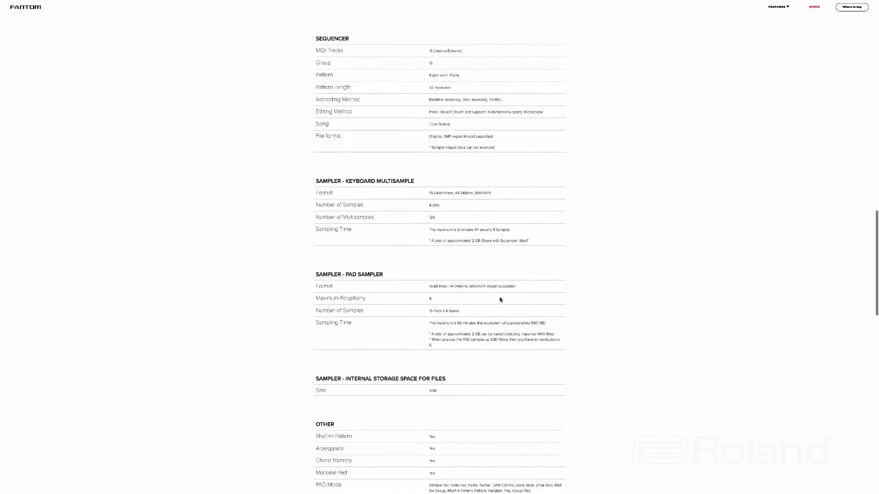
{"action": "scroll", "coordinate": [501, 300], "scroll_direction": "down", "scroll_amount": 6}
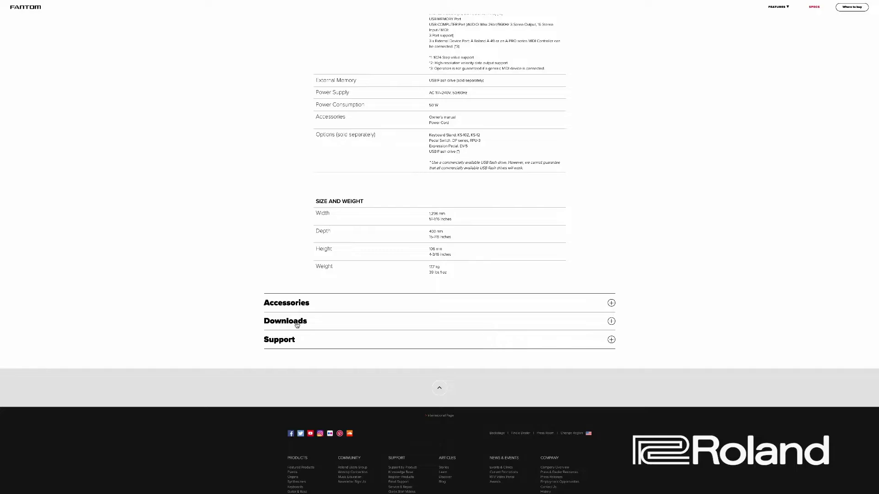
{"action": "left_click", "coordinate": [296, 325]}
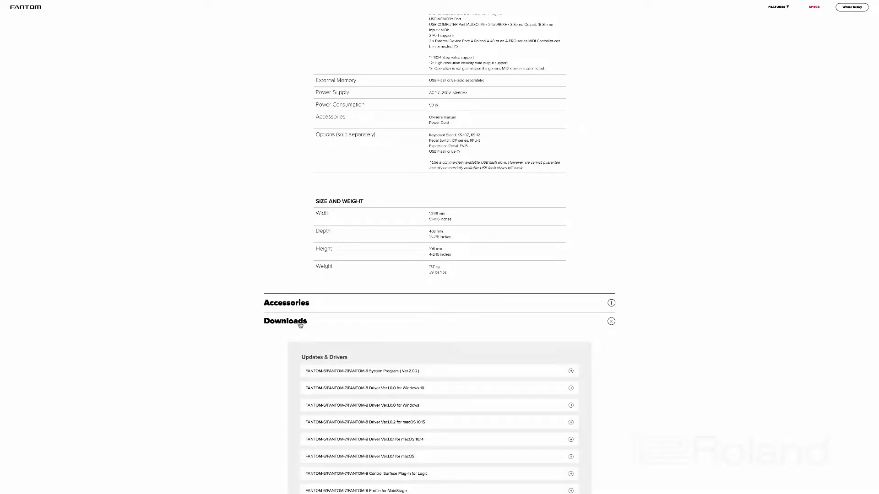
{"action": "scroll", "coordinate": [482, 302], "scroll_direction": "down", "scroll_amount": 5}
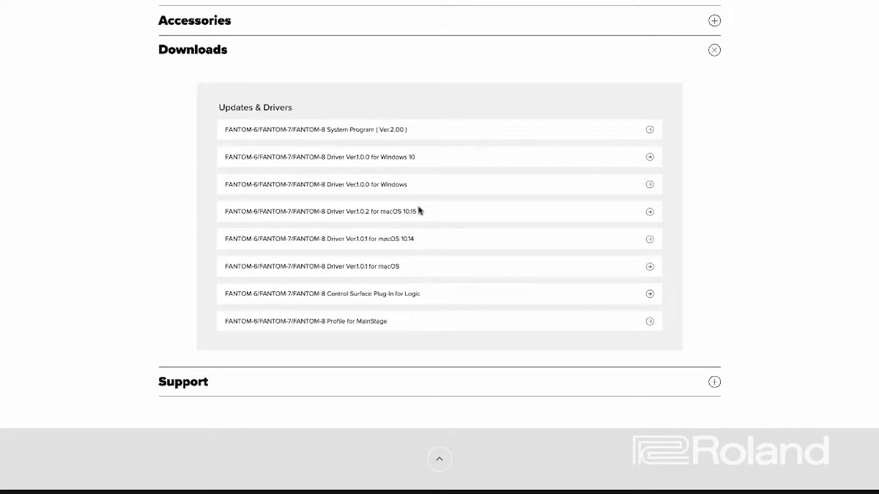
{"action": "scroll", "coordinate": [449, 182], "scroll_direction": "down", "scroll_amount": 3}
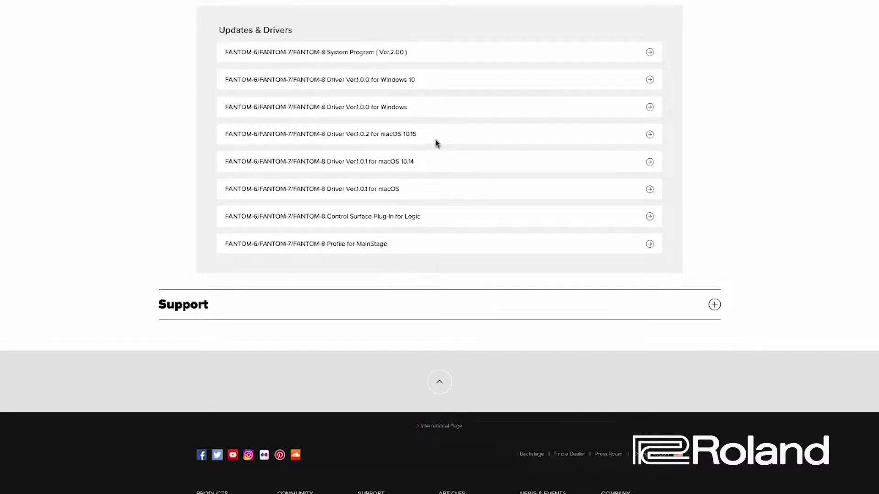
Download FANTOM Driver Ver.1.0.2 for macOS 10.15 after agreeing to its licence
{"action": "left_click", "coordinate": [409, 138]}
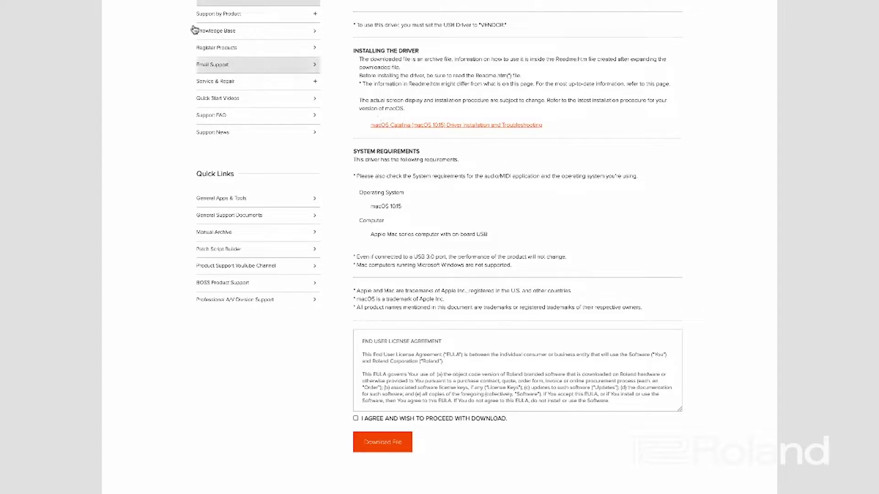
{"action": "left_click", "coordinate": [356, 419]}
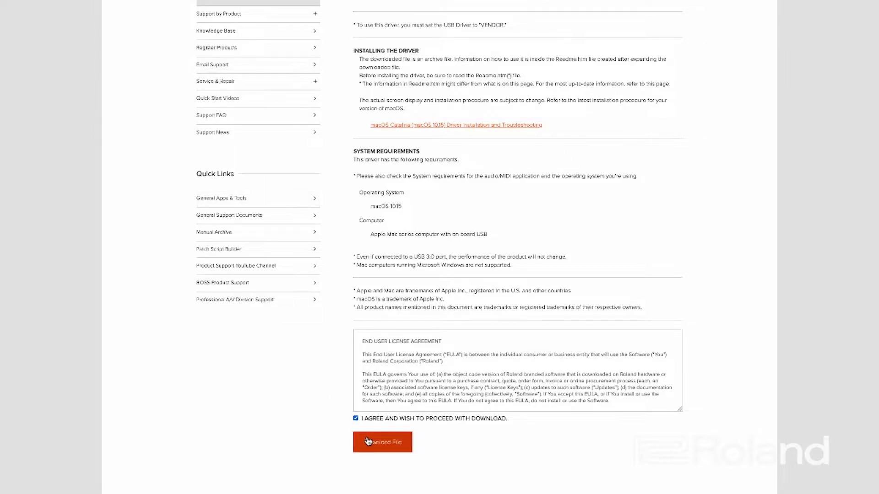
{"action": "left_click", "coordinate": [368, 441]}
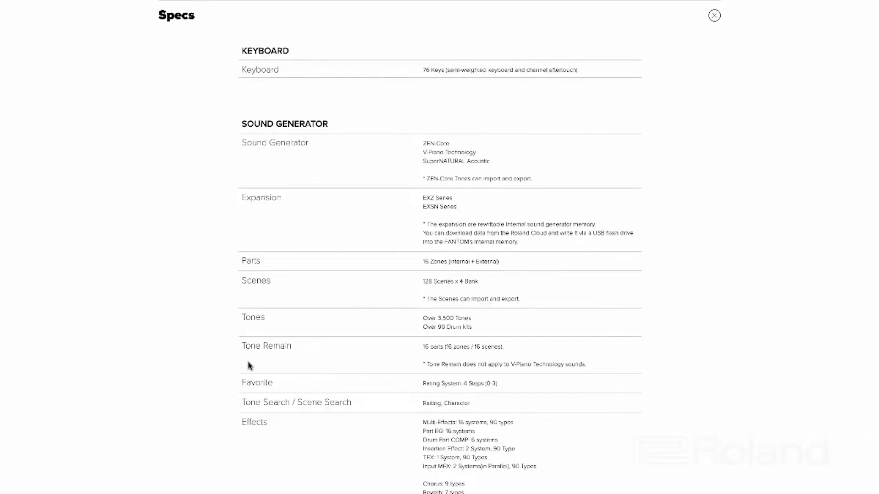
{"action": "scroll", "coordinate": [250, 366], "scroll_direction": "down", "scroll_amount": 15}
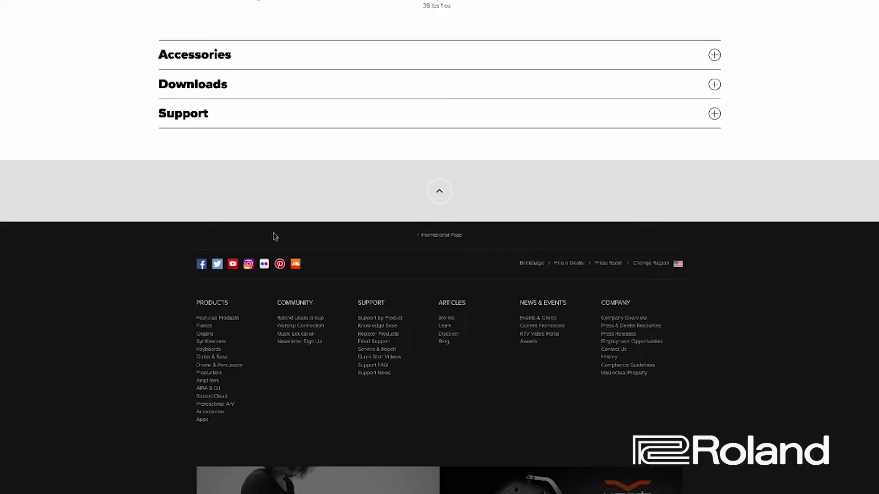
Download the Logic Control Surface Plug-in from the Downloads list after accepting its licence
{"action": "left_click", "coordinate": [199, 87]}
{"action": "scroll", "coordinate": [264, 293], "scroll_direction": "down", "scroll_amount": 1}
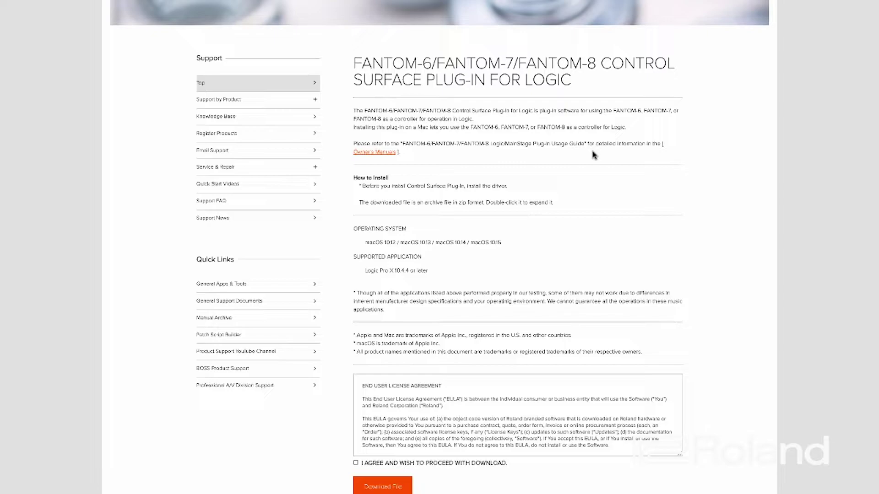
{"action": "scroll", "coordinate": [594, 155], "scroll_direction": "down", "scroll_amount": 3}
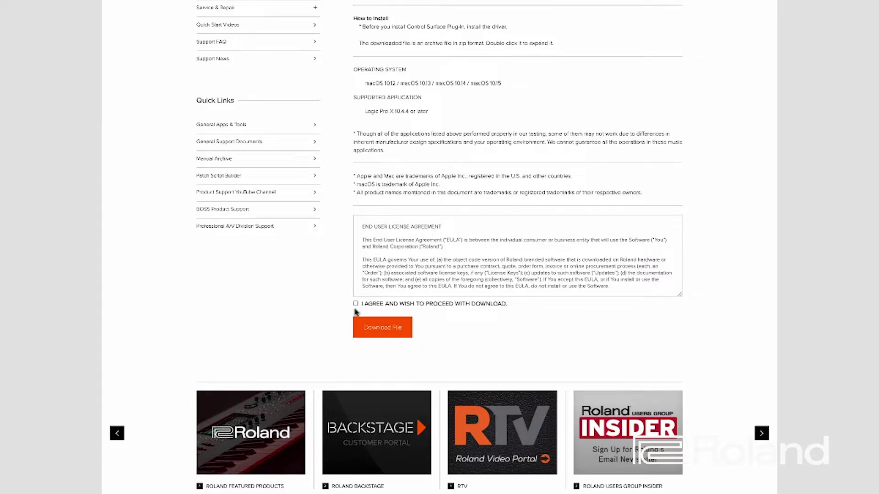
{"action": "left_click", "coordinate": [355, 304]}
{"action": "left_click", "coordinate": [367, 330]}
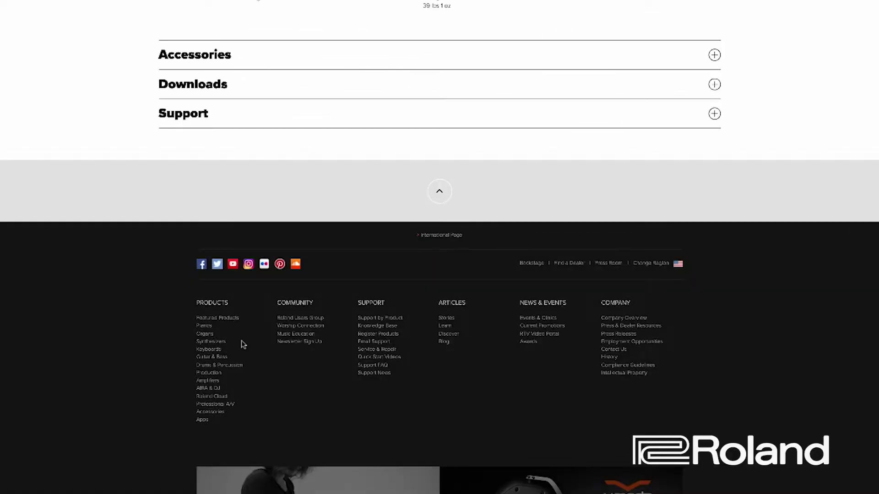
Expand Downloads and select the FANTOM-6/FANTOM-7/FANTOM-8 Profile for MainStage entry
{"action": "left_click", "coordinate": [187, 83]}
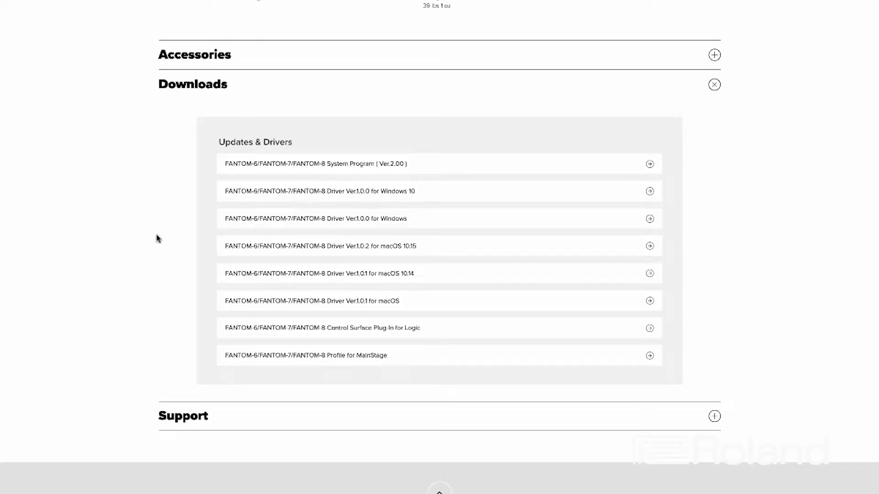
{"action": "scroll", "coordinate": [157, 231], "scroll_direction": "down", "scroll_amount": 1}
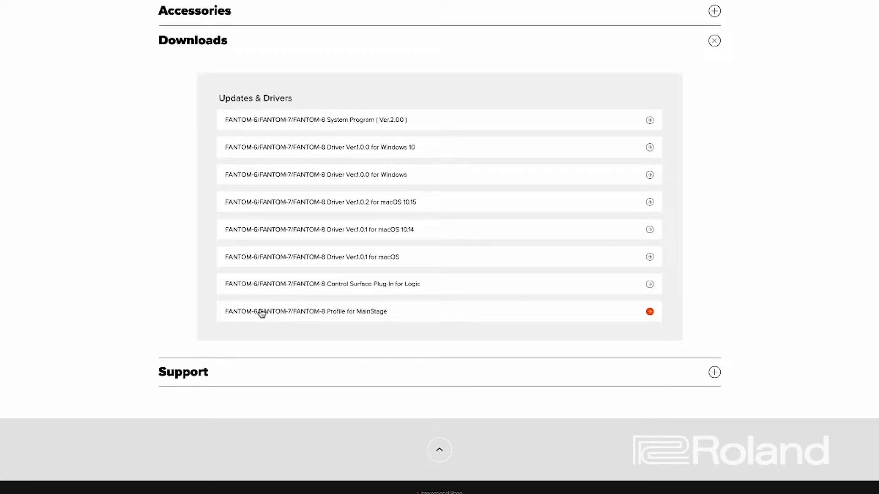
{"action": "left_click", "coordinate": [261, 313]}
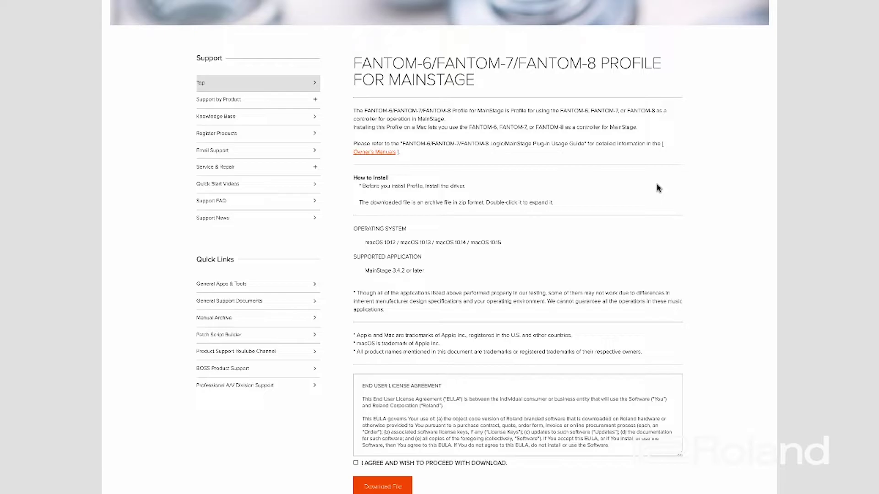
Tick 'I agree and wish to proceed with download' and download the MainStage profile file
{"action": "scroll", "coordinate": [626, 187], "scroll_direction": "down", "scroll_amount": 3}
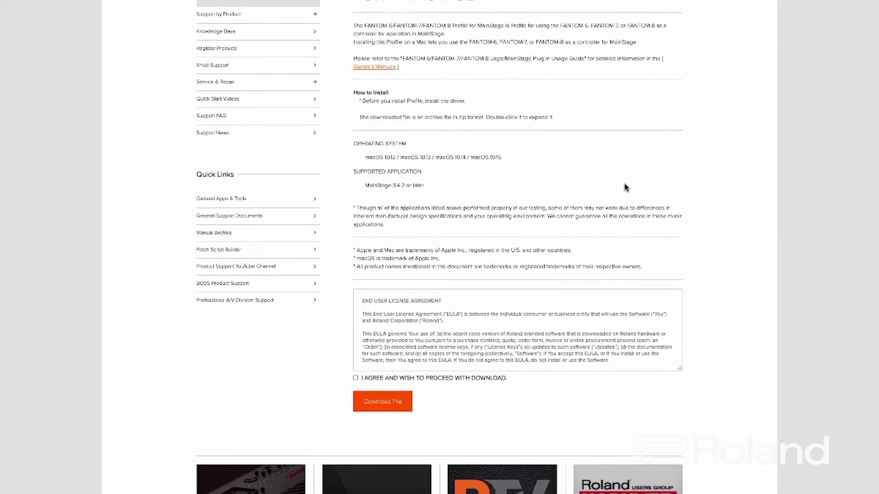
{"action": "scroll", "coordinate": [627, 187], "scroll_direction": "down", "scroll_amount": 3}
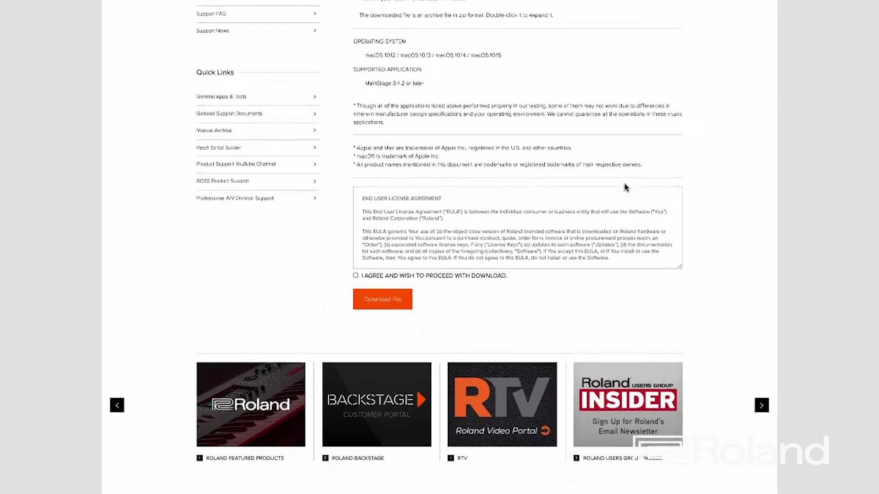
{"action": "scroll", "coordinate": [625, 181], "scroll_direction": "down", "scroll_amount": 1}
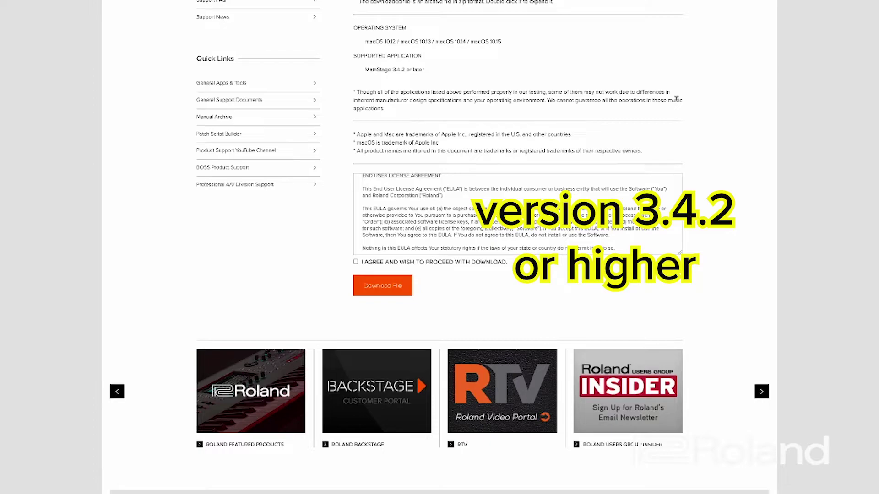
{"action": "scroll", "coordinate": [628, 129], "scroll_direction": "up", "scroll_amount": 3}
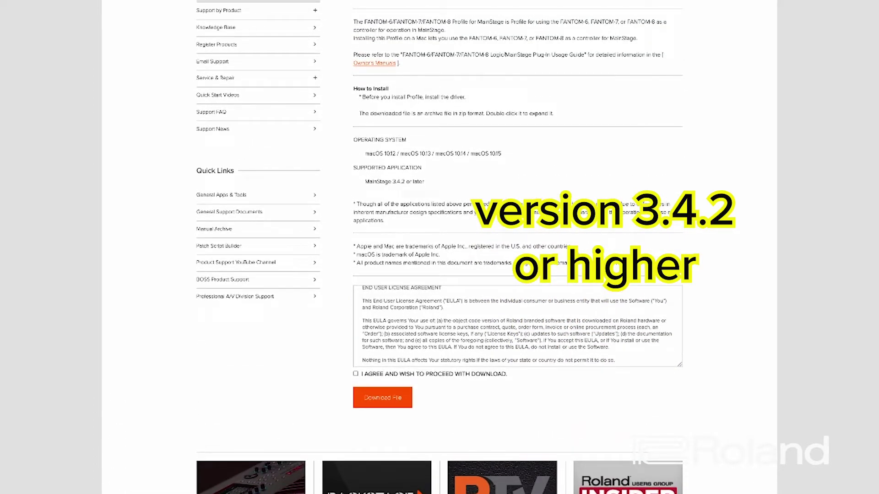
{"action": "left_click", "coordinate": [356, 374]}
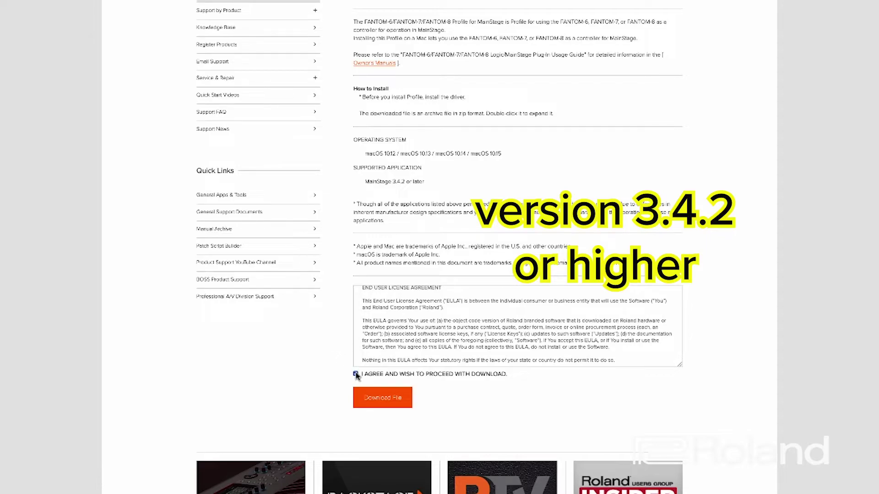
{"action": "left_click", "coordinate": [367, 401]}
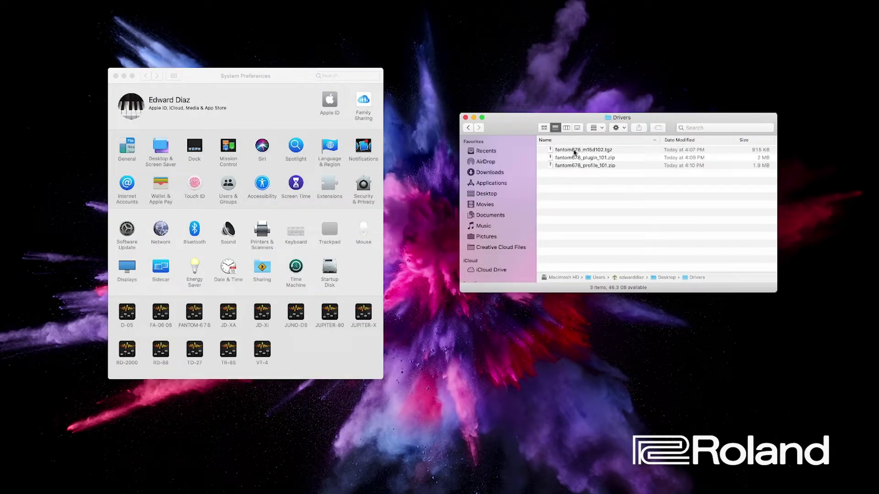
Extract fantom678_m15d102.tgz, fantom678_plugin_101.zip and the MainStage profile zip
{"action": "left_click", "coordinate": [575, 152]}
{"action": "double_click", "coordinate": [579, 150]}
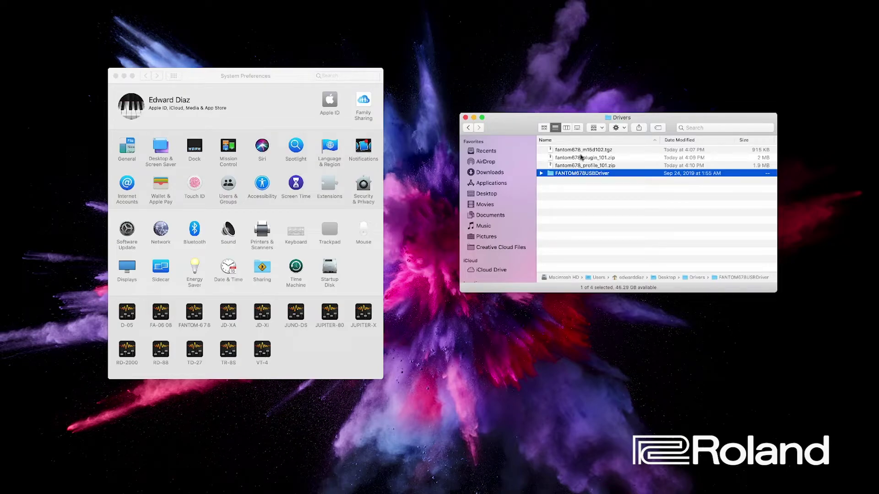
{"action": "left_click", "coordinate": [581, 158]}
{"action": "double_click", "coordinate": [583, 158]}
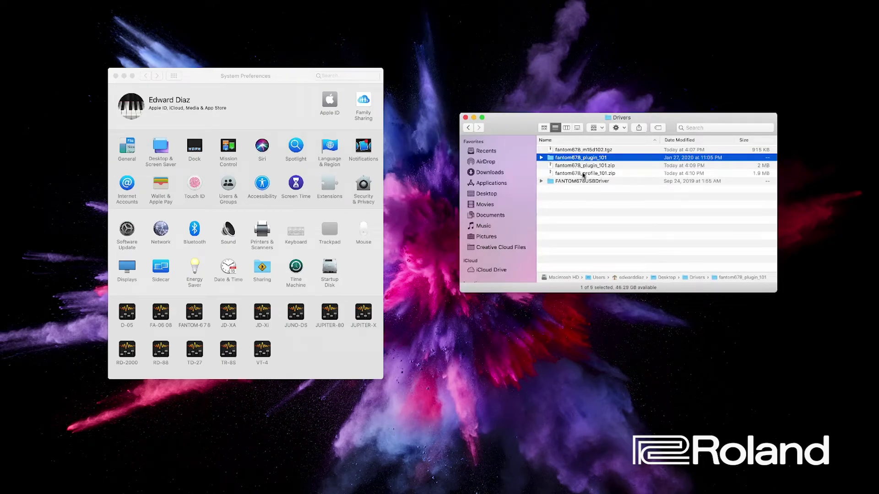
{"action": "double_click", "coordinate": [584, 174]}
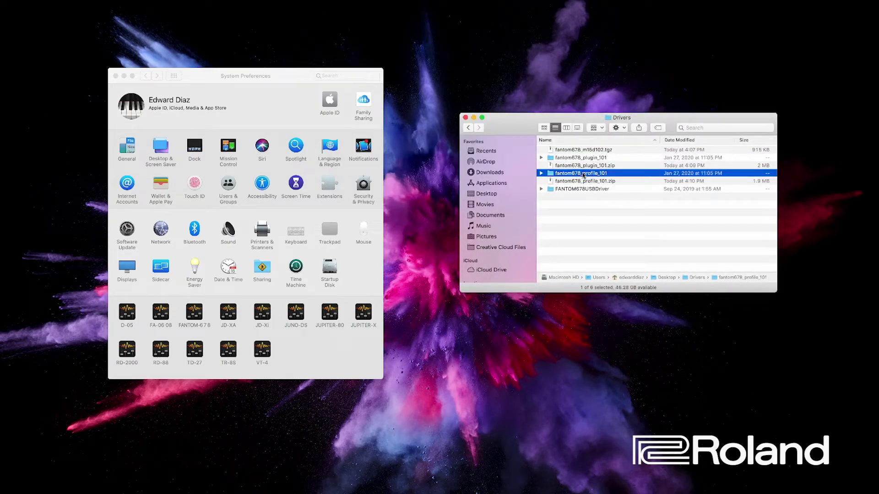
Expand fantom678_plugin_101 and preview its English DAW guide PDF
{"action": "left_click", "coordinate": [580, 159]}
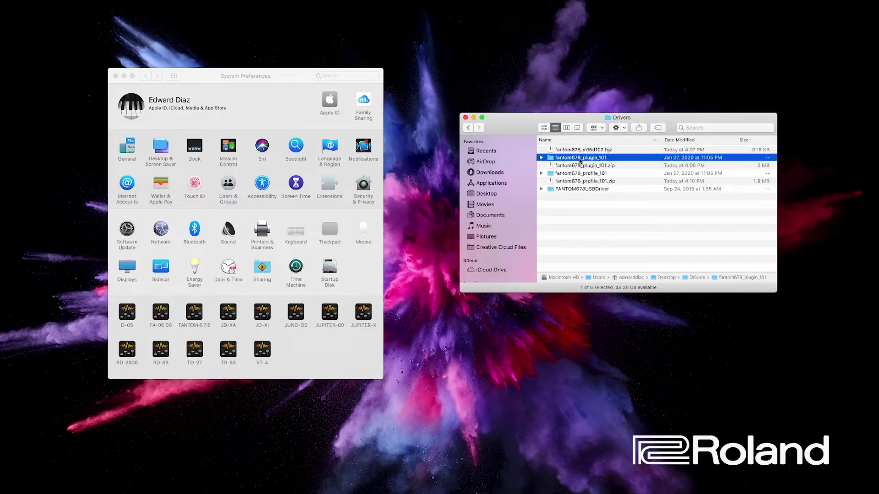
{"action": "key", "text": "Right"}
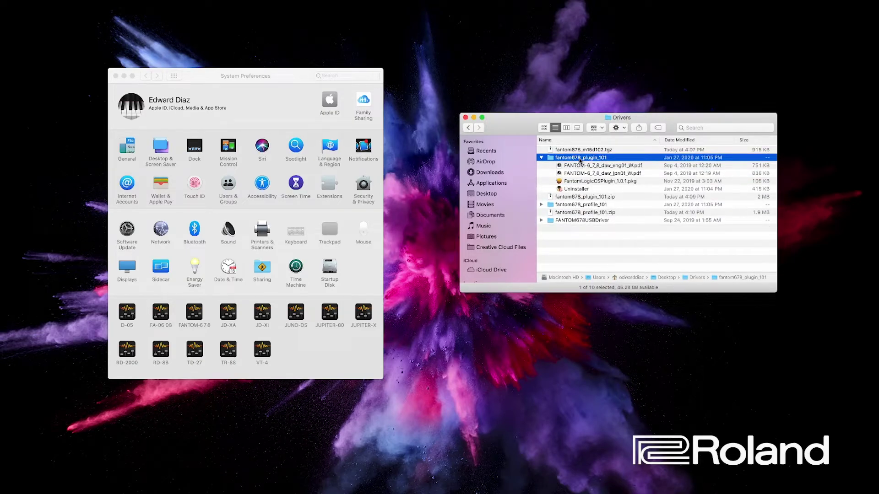
{"action": "key", "text": "Down"}
{"action": "key", "text": "Down"}
{"action": "key", "text": "Down"}
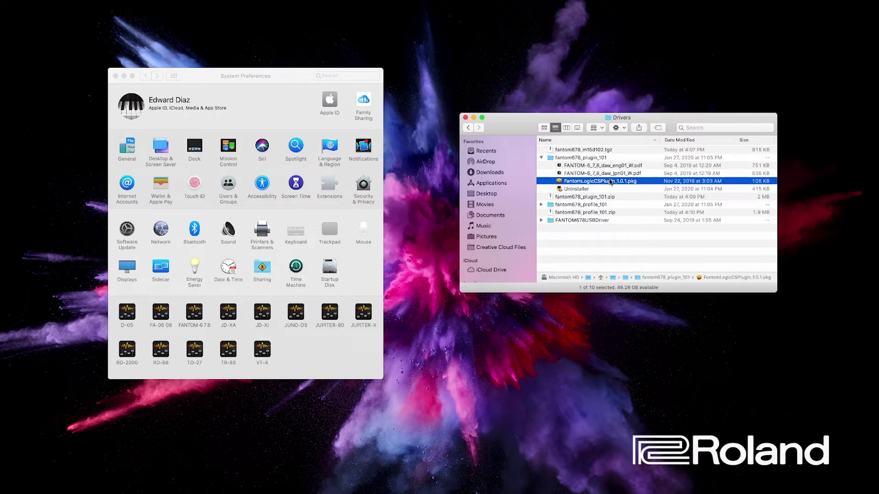
{"action": "key", "text": "Up"}
{"action": "key", "text": "Up"}
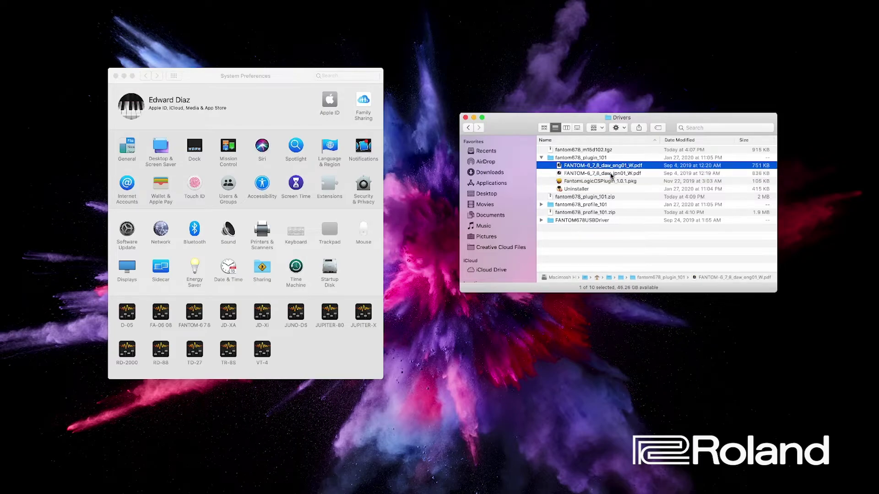
{"action": "key", "text": "space"}
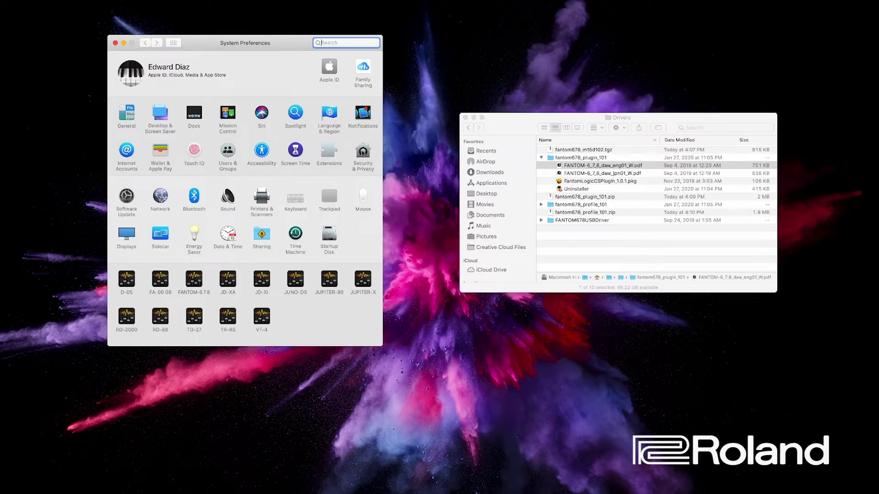
Open Security & Privacy and unlock it with the account password
{"action": "left_click", "coordinate": [363, 152]}
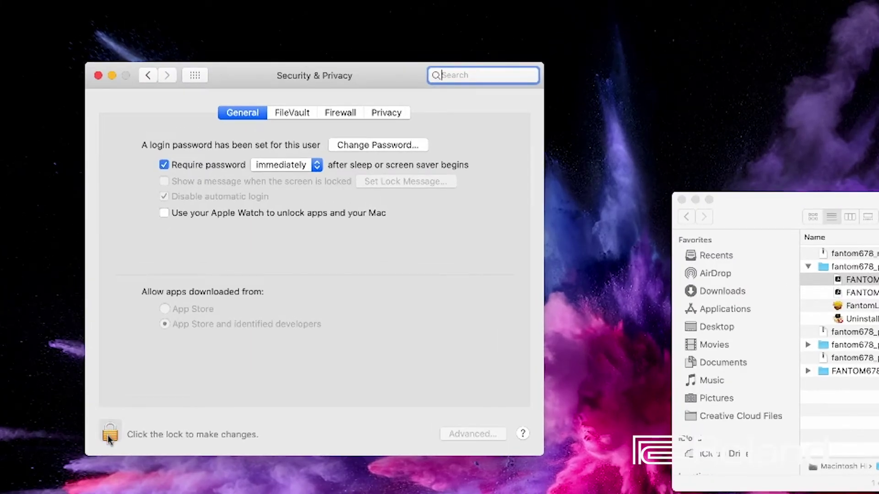
{"action": "left_click", "coordinate": [110, 433]}
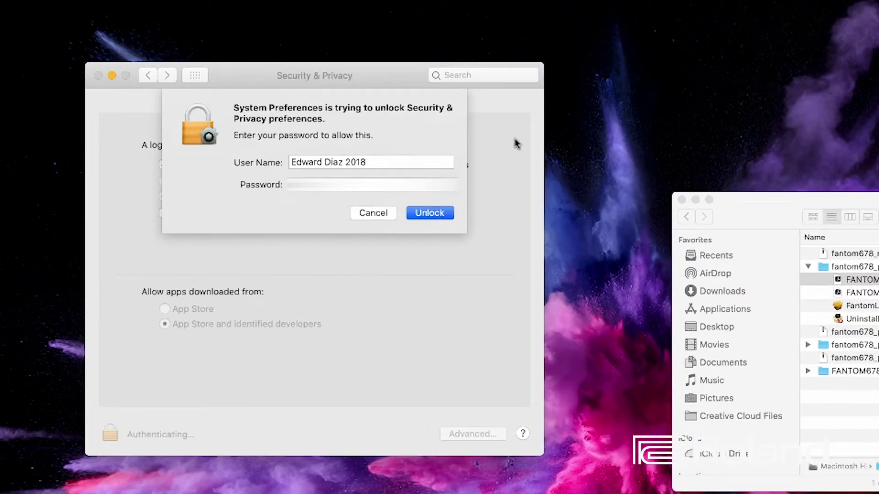
{"action": "key", "text": "Return"}
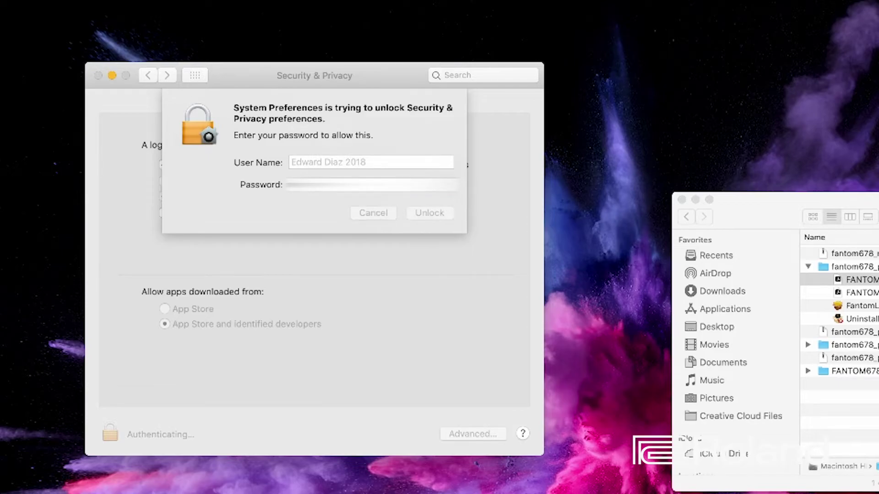